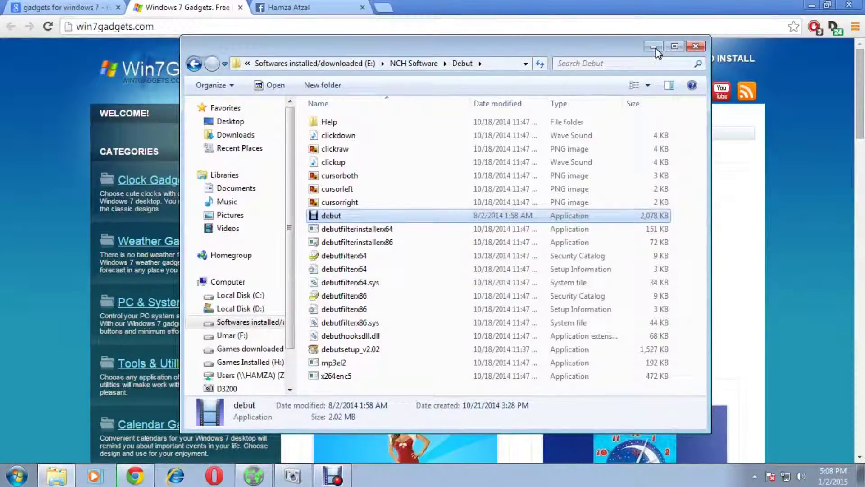
Minimize the Explorer window and close the Facebook and Google search tabs
left_click(652, 48)
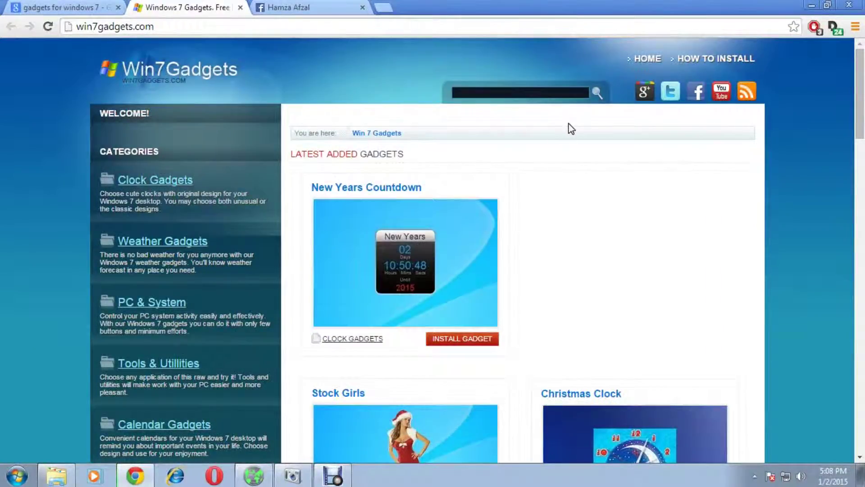
scroll(586, 178, "down", 1)
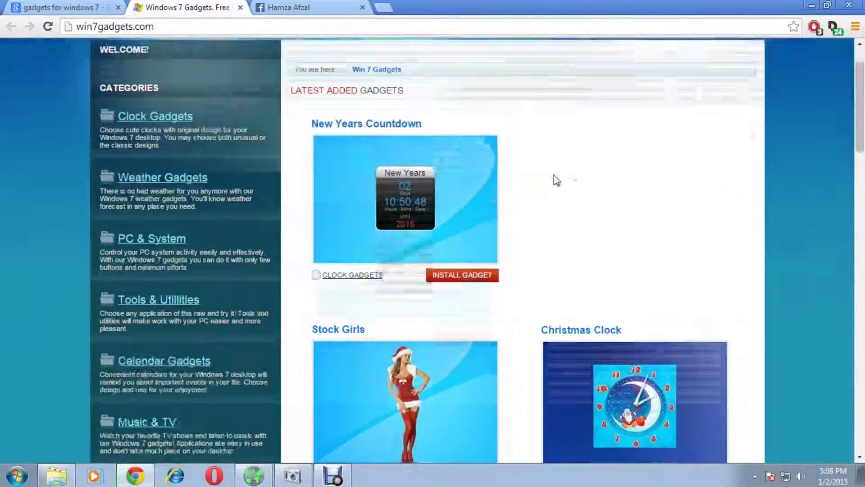
scroll(582, 184, "down", 4)
scroll(582, 183, "down", 5)
scroll(589, 189, "down", 3)
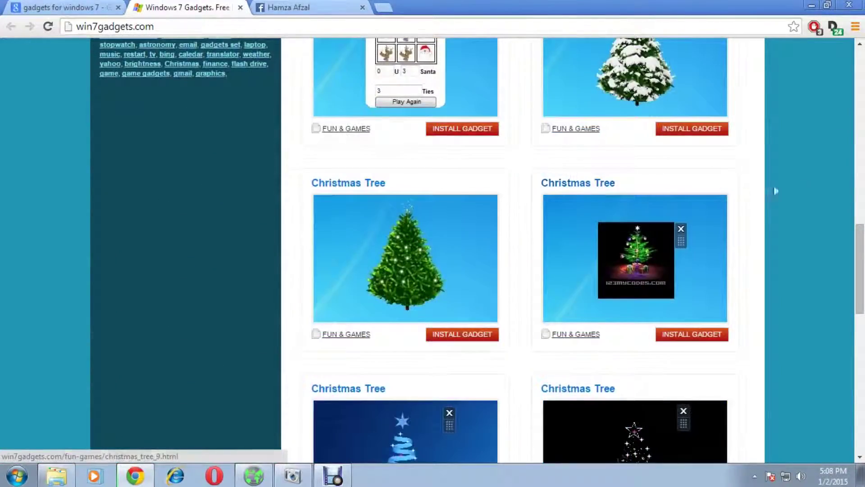
mouse_move(859, 267)
left_mouse_down()
mouse_move(860, 172)
mouse_move(860, 229)
left_mouse_up()
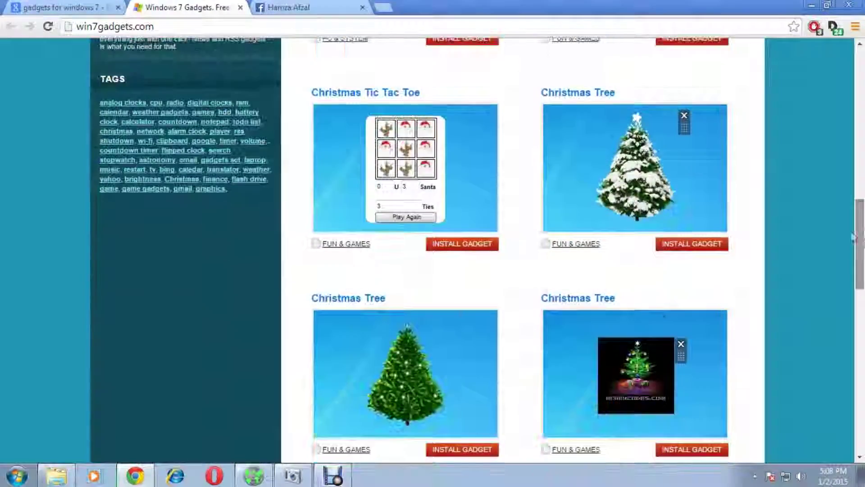
left_click(277, 7)
left_click(363, 8)
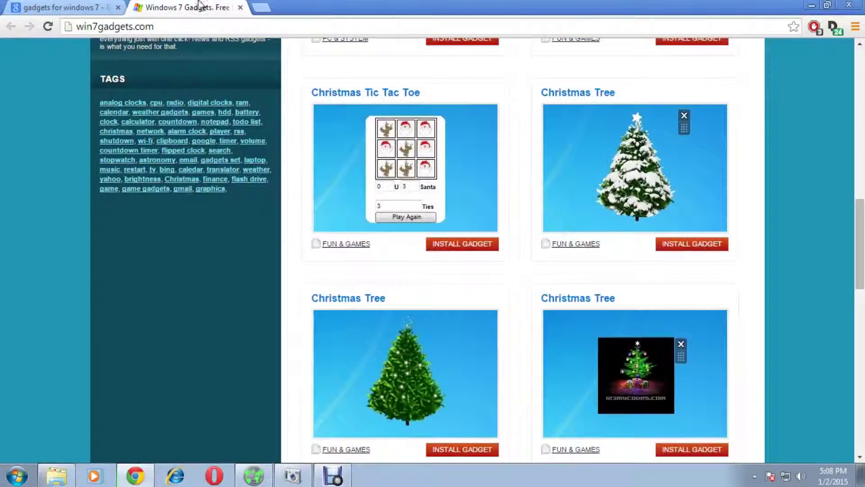
left_click(51, 8)
left_click(119, 7)
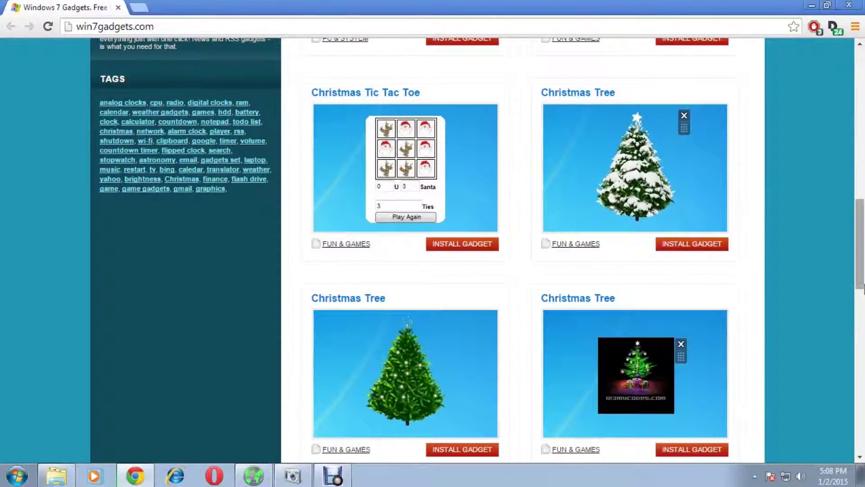
left_click_drag(860, 283, 861, 179)
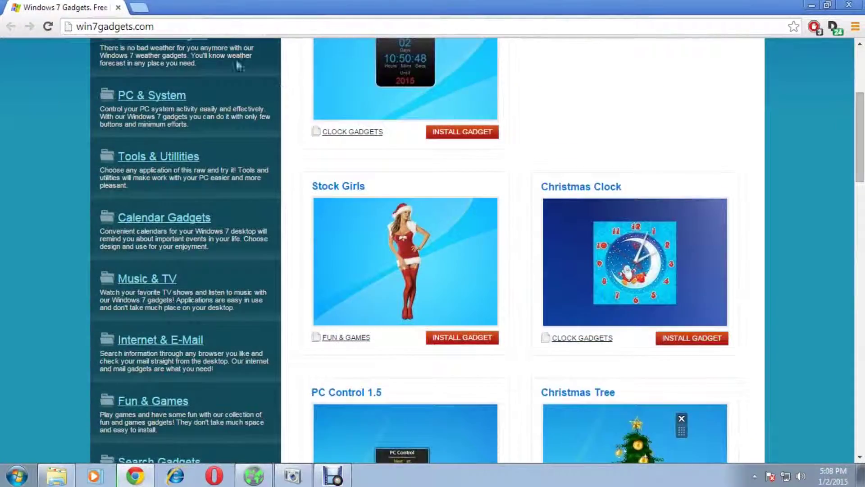
left_click_drag(169, 26, 68, 26)
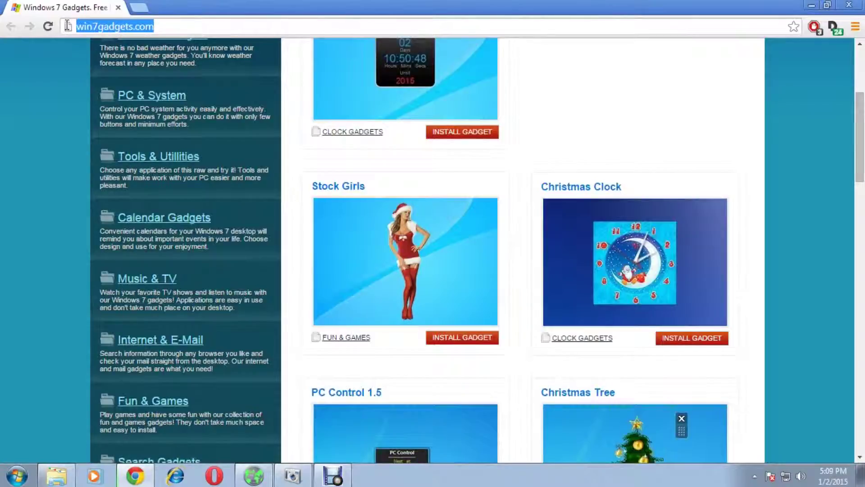
Scroll back to the top of win7gadgets.com and choose the PC & System category
left_click_drag(859, 169, 864, 138)
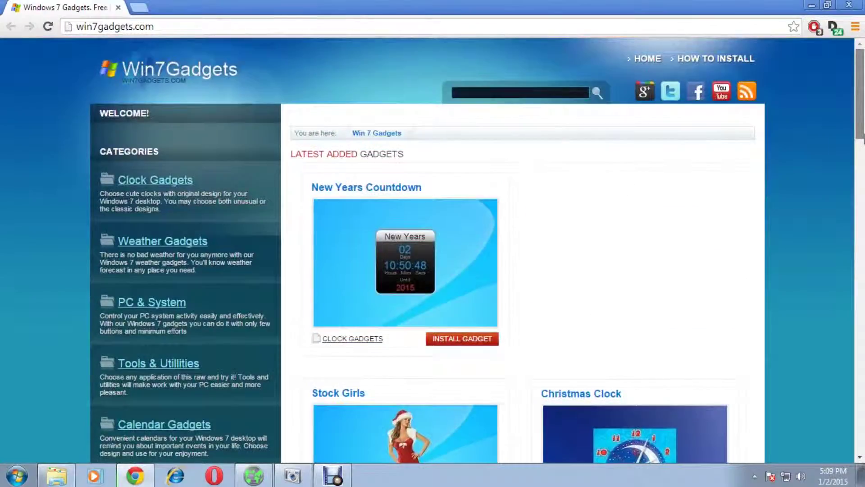
left_click_drag(863, 139, 863, 142)
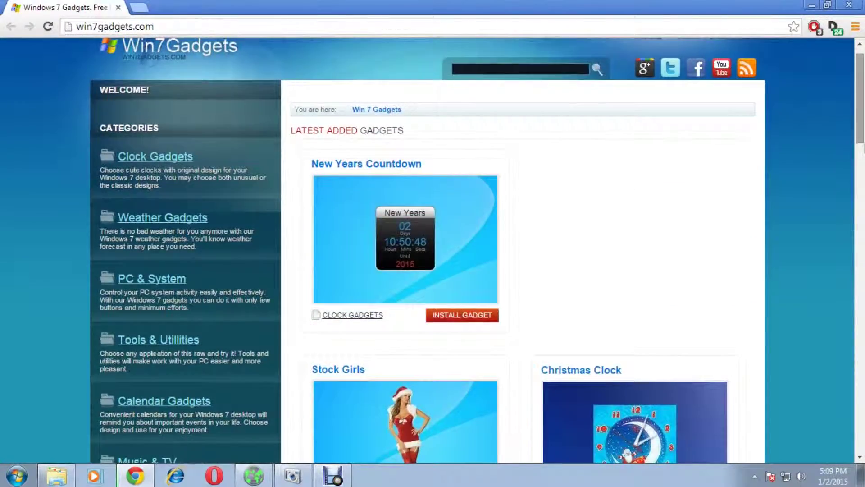
left_click(143, 288)
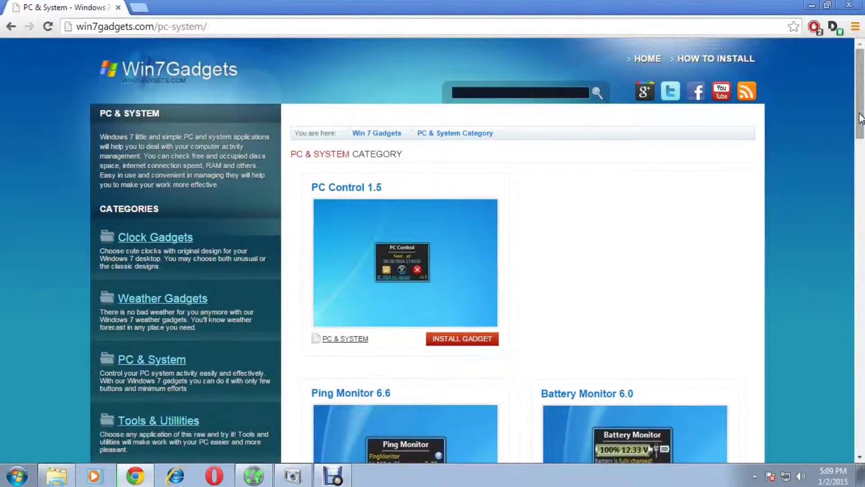
scroll(859, 136, "down", 2)
scroll(860, 148, "down", 2)
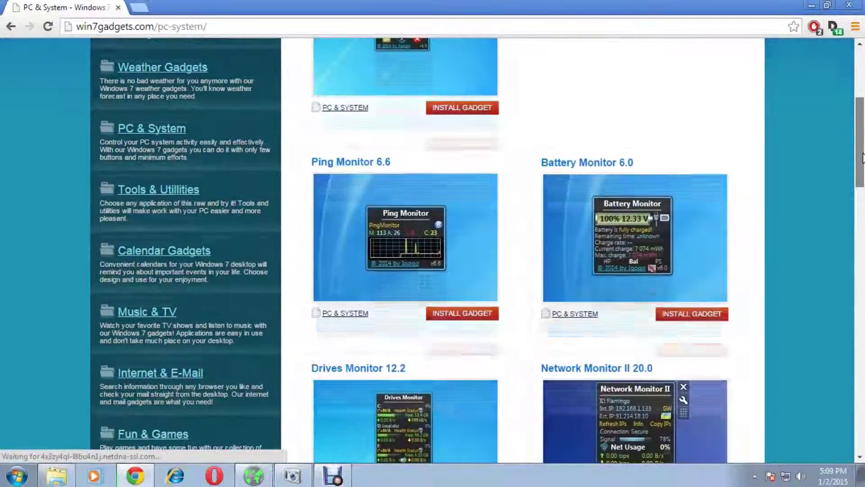
left_click_drag(863, 160, 862, 168)
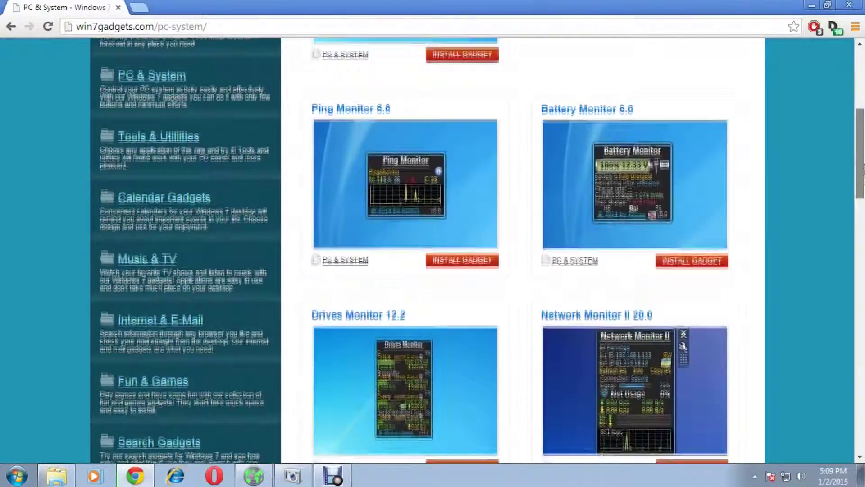
left_click_drag(863, 169, 863, 241)
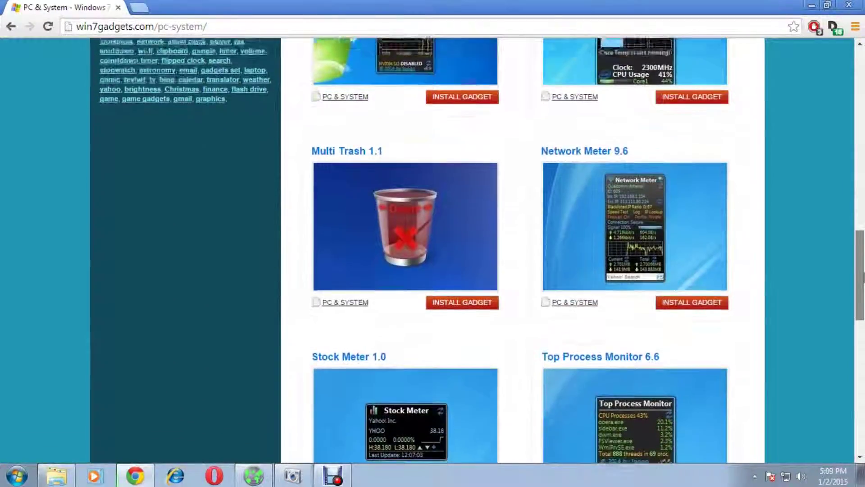
left_click_drag(864, 231, 860, 352)
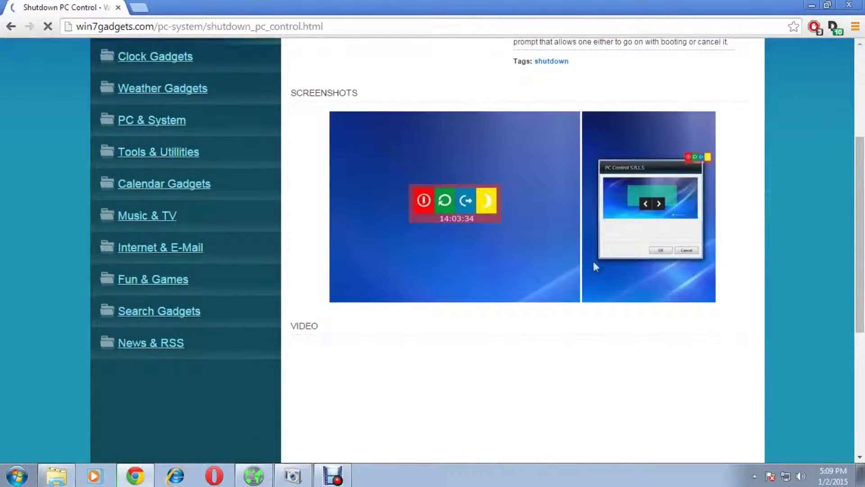
scroll(863, 186, "up", 2)
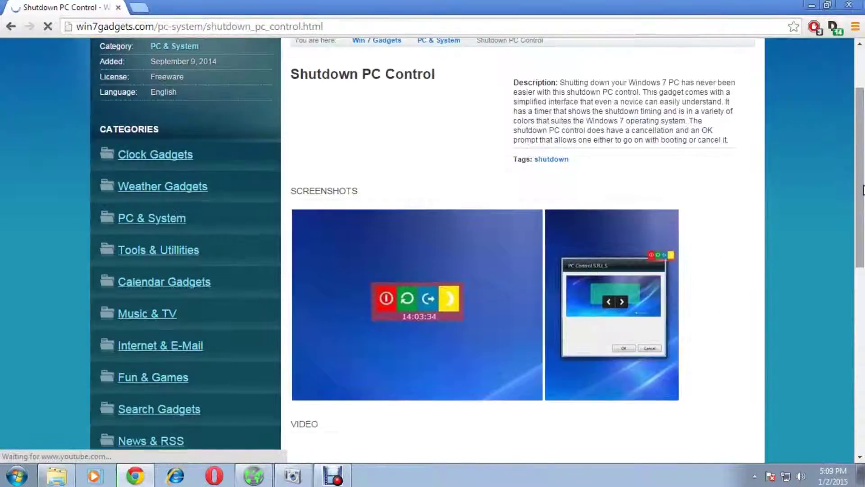
scroll(858, 155, "up", 1)
scroll(855, 142, "down", 1)
scroll(851, 132, "down", 1)
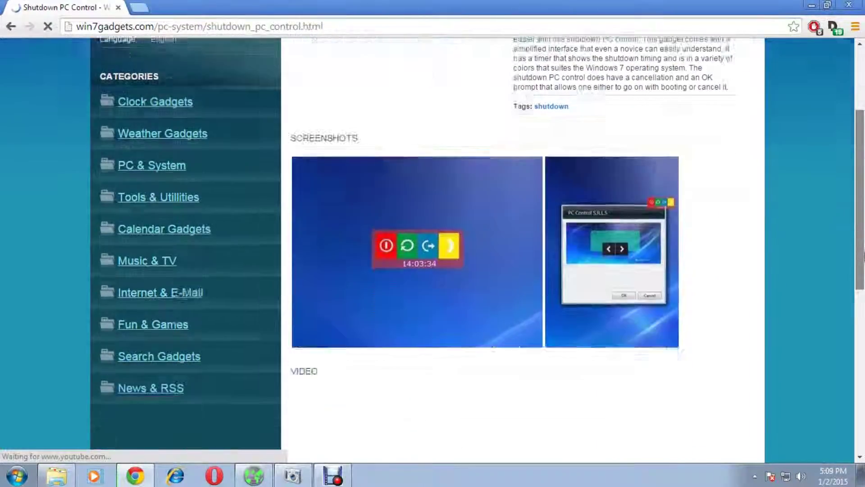
scroll(846, 120, "down", 2)
Download the shutdown-pc-control zip (93.1 KB) with the red DOWNLOAD AND INSTALL button
left_click(810, 5)
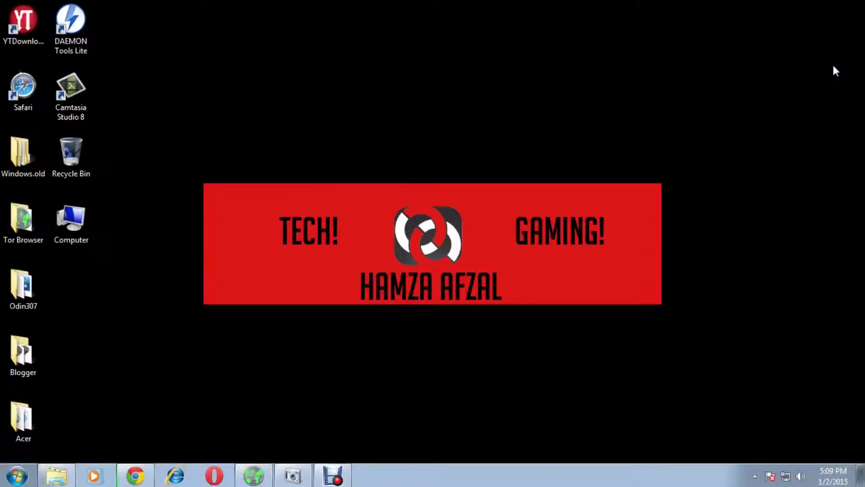
left_click(135, 476)
scroll(473, 270, "down", 3)
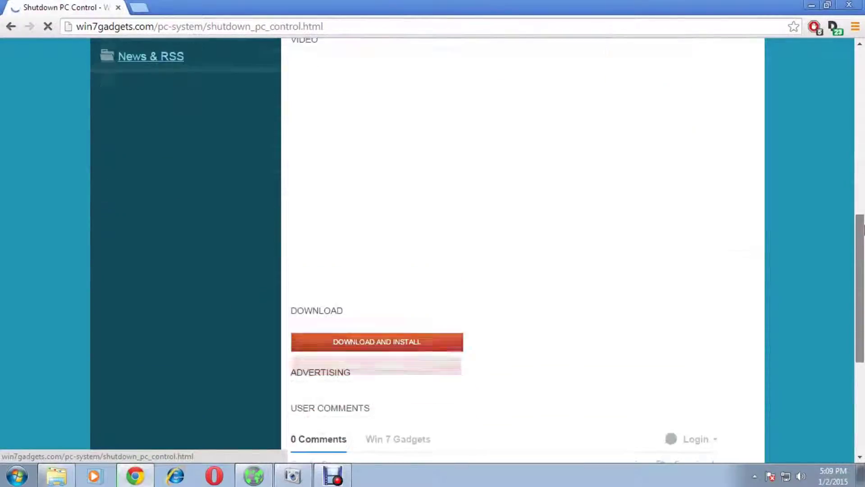
scroll(473, 270, "down", 2)
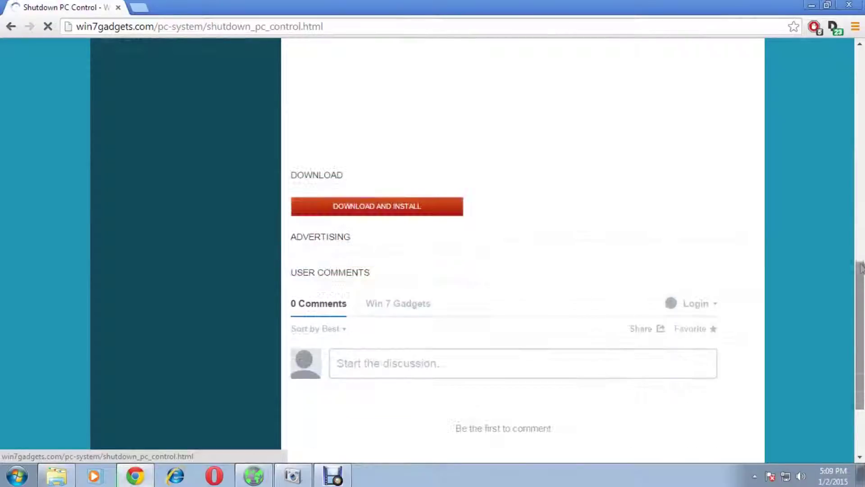
left_click(405, 214)
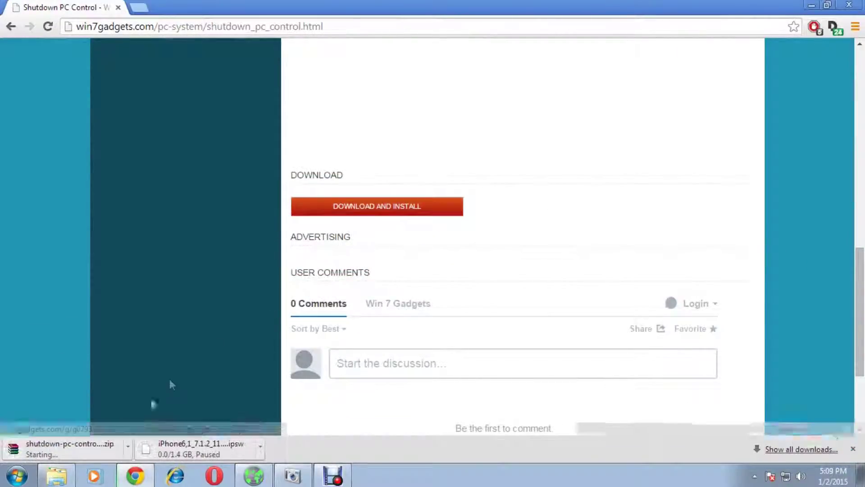
Open the shutdown-pc-control zip in WinRAR and extract its Windows Gadget file into Downloads
left_click(91, 450)
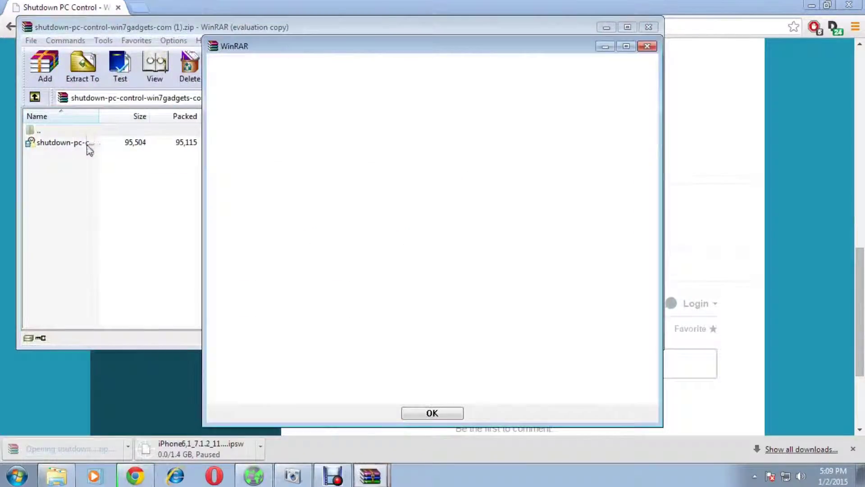
left_click(440, 415)
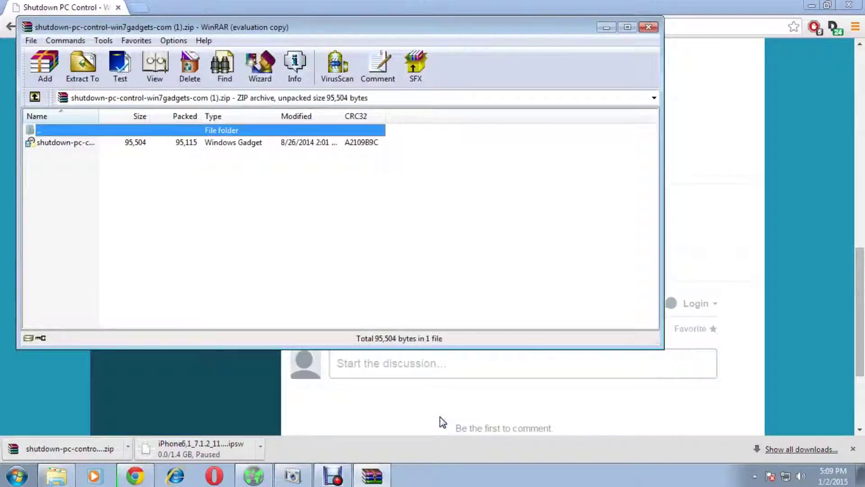
left_click(100, 142)
left_click(82, 68)
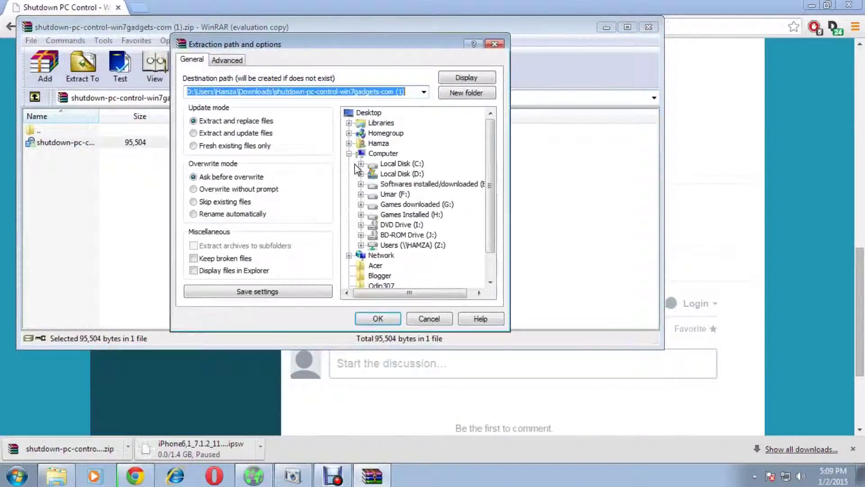
left_click(378, 320)
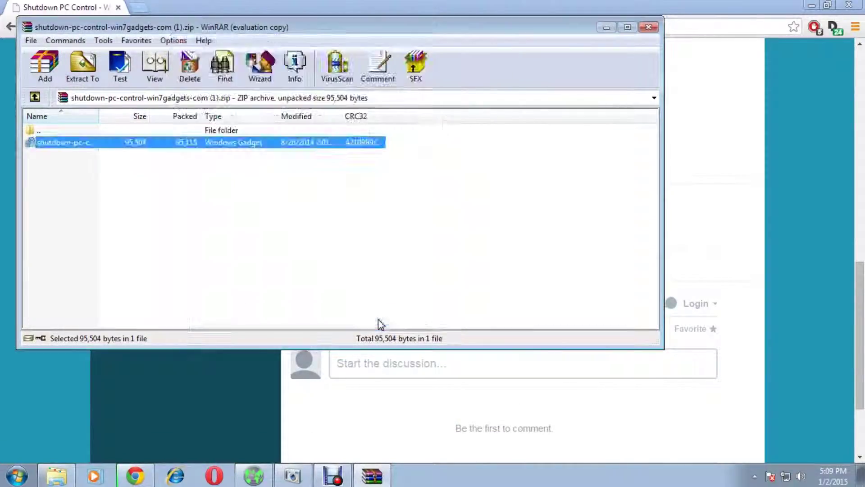
left_click(58, 474)
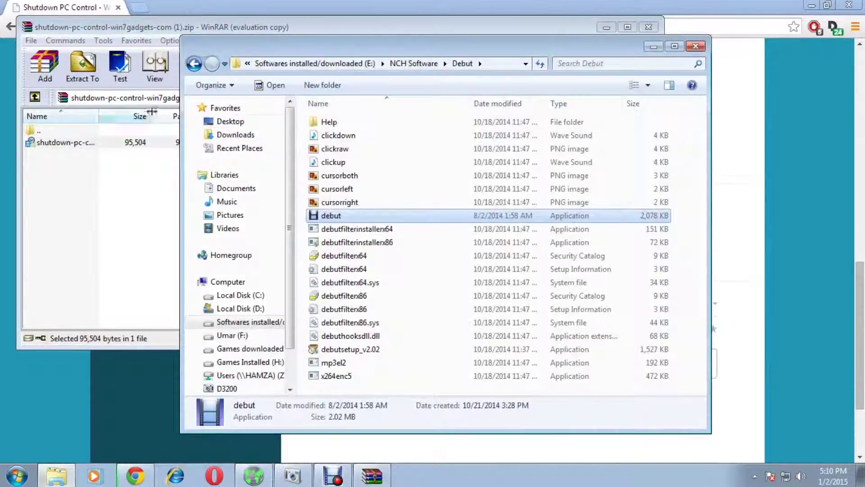
In Downloads, check the Compressed folder, return, and search 'shut' for the shutdown-pc-control folder
left_click(235, 135)
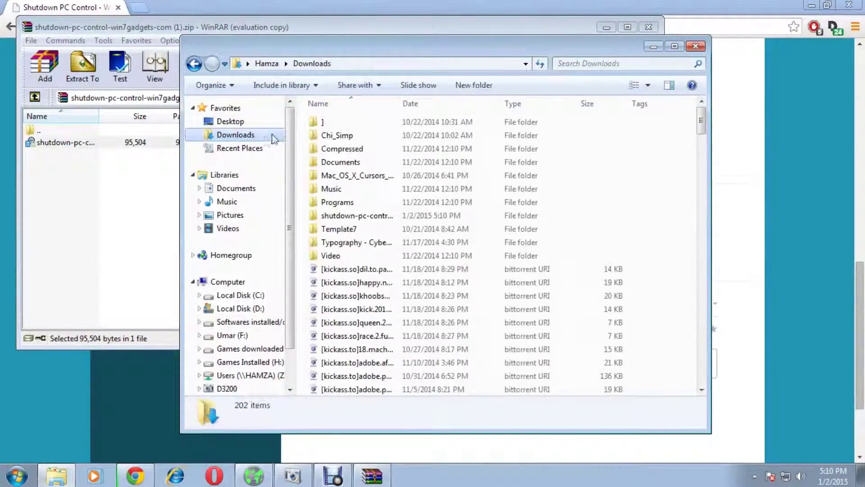
double_click(552, 154)
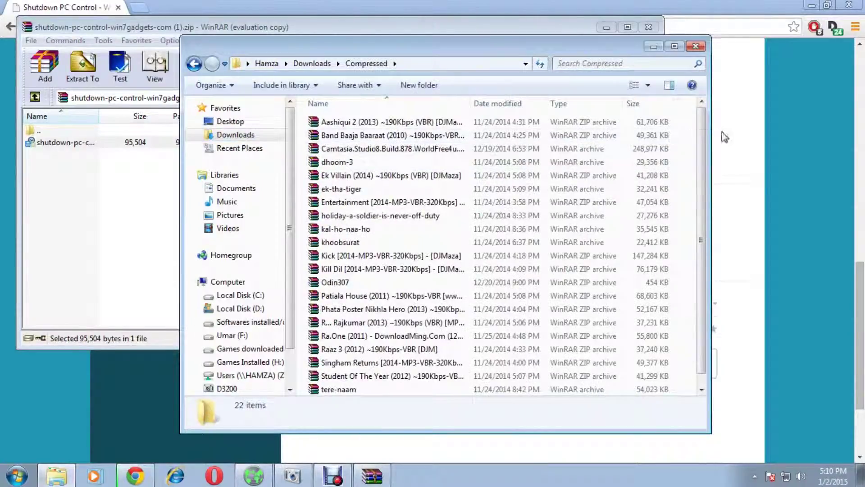
scroll(701, 190, "down", 1)
key("BackSpace")
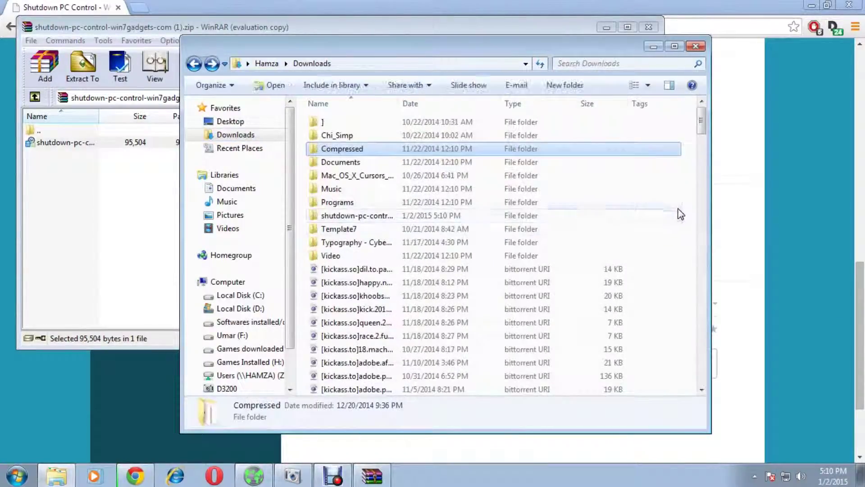
left_click_drag(702, 120, 702, 169)
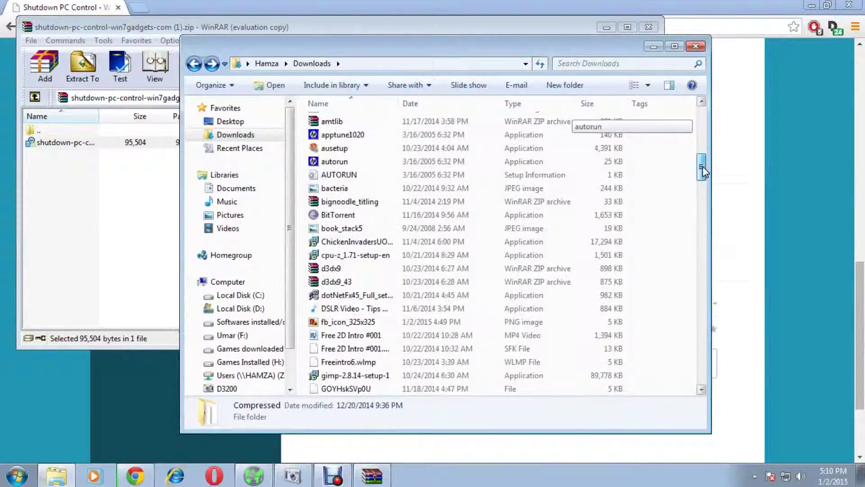
left_click(641, 65)
type("s")
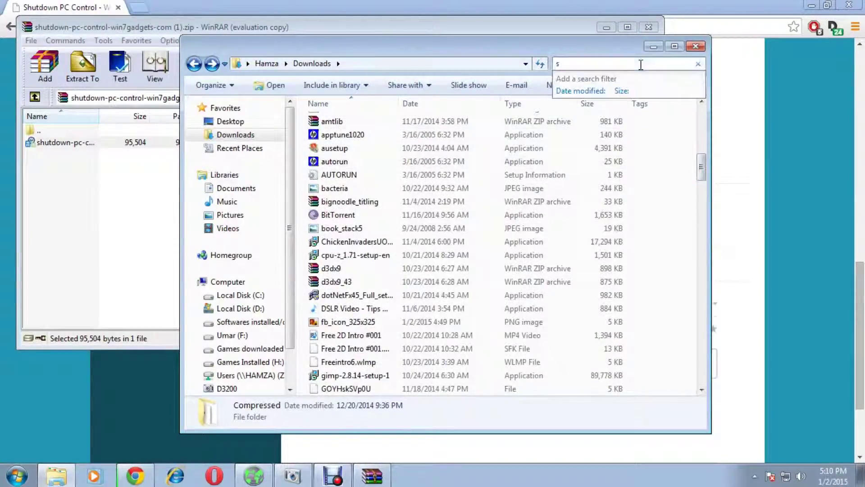
type("hu")
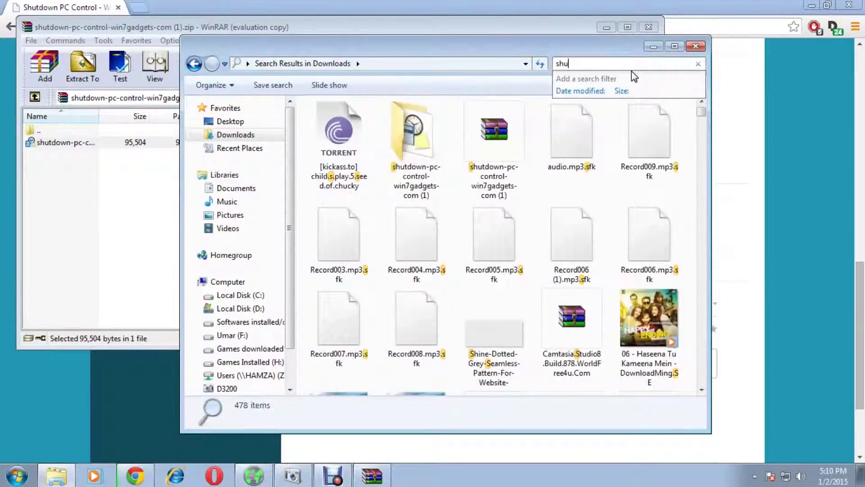
type("t")
Install the extracted Shutdown PC Control gadget, replacing the already installed version
double_click(333, 164)
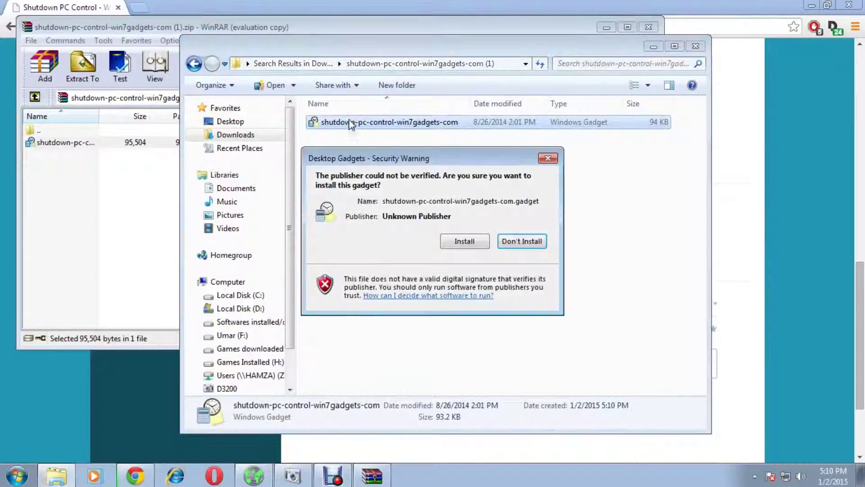
left_click(470, 242)
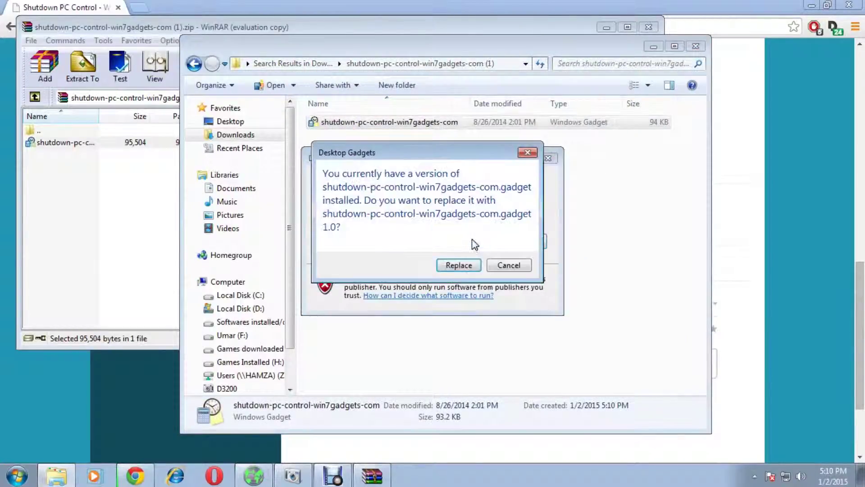
left_click(459, 264)
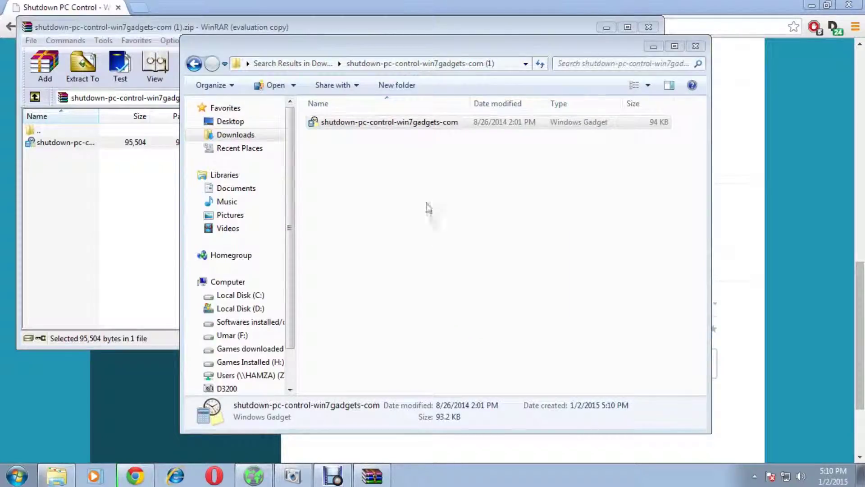
Minimize Explorer, WinRAR and Chrome to reveal the desktop
left_click(653, 46)
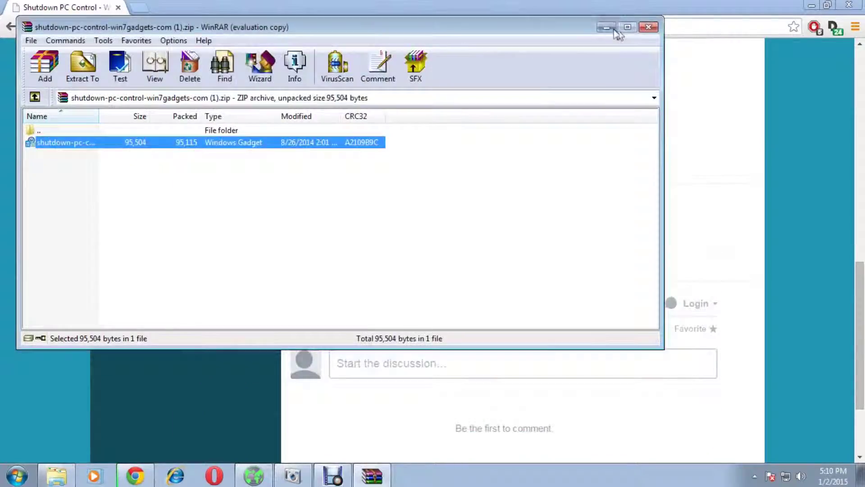
left_click(606, 27)
left_click(810, 6)
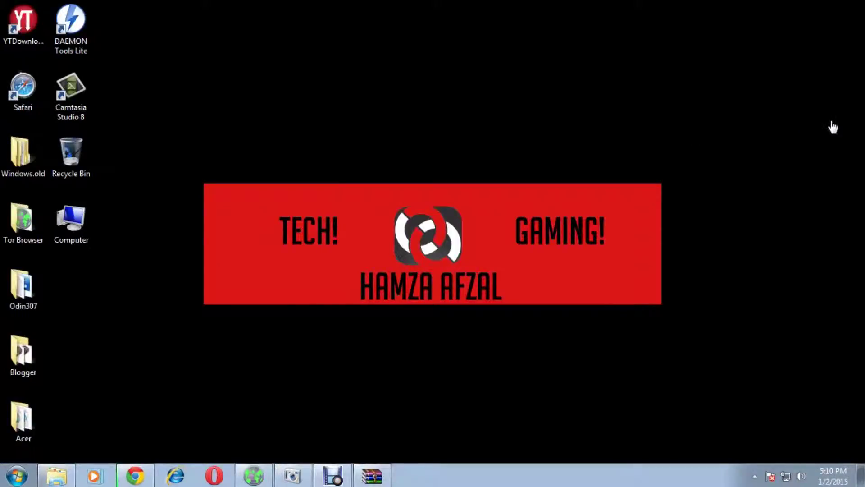
Refresh the desktop, briefly restore WinRAR, then switch to Debut Video Capture
right_click(661, 108)
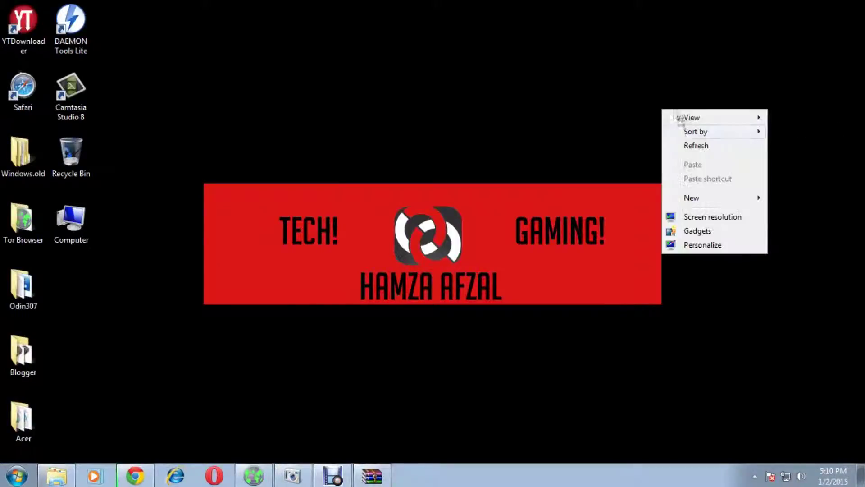
left_click(683, 145)
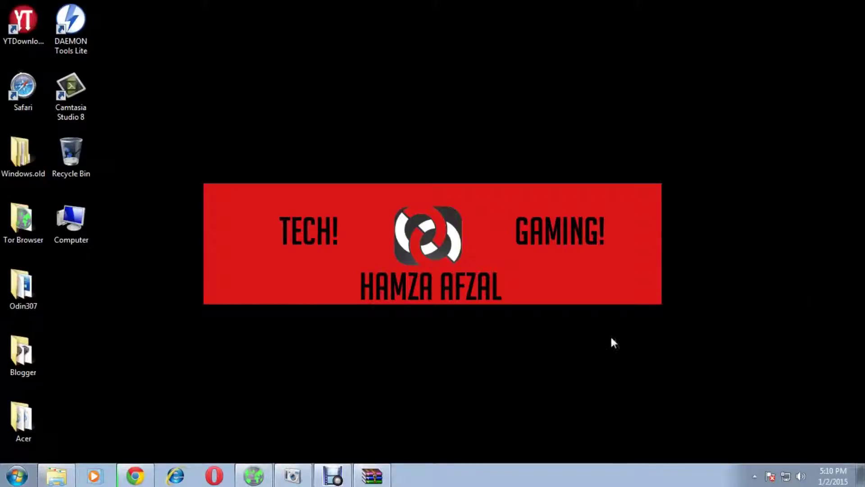
left_click(371, 477)
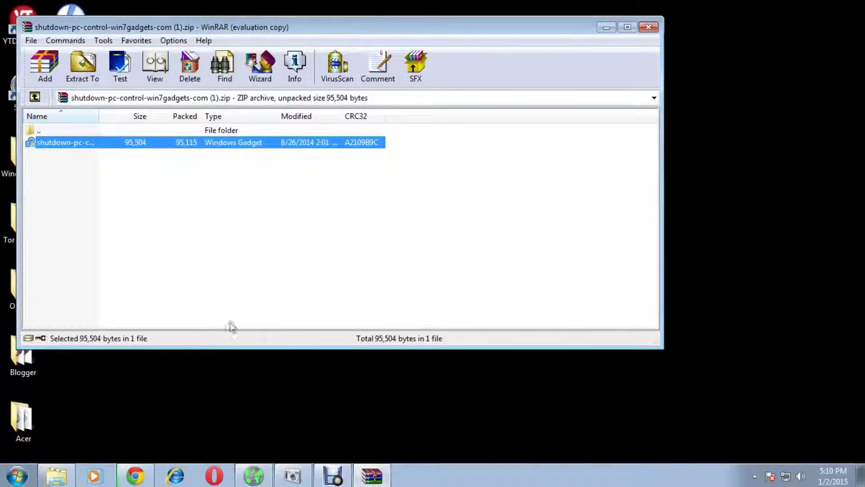
left_click(348, 475)
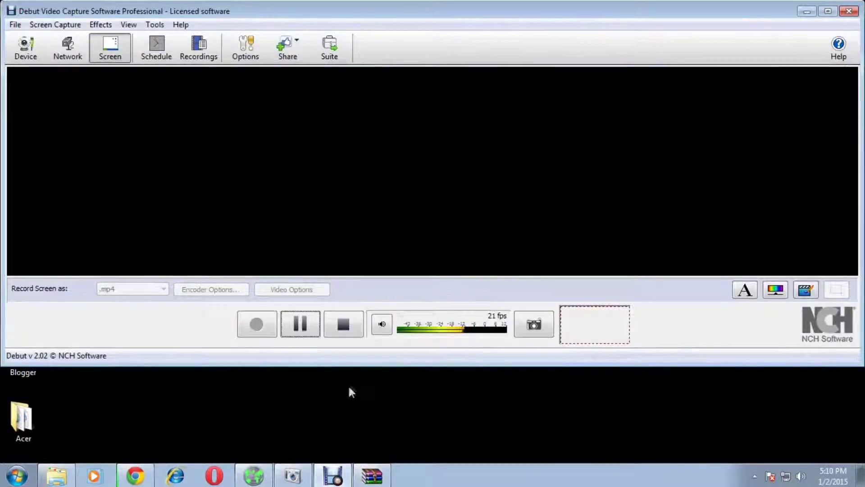